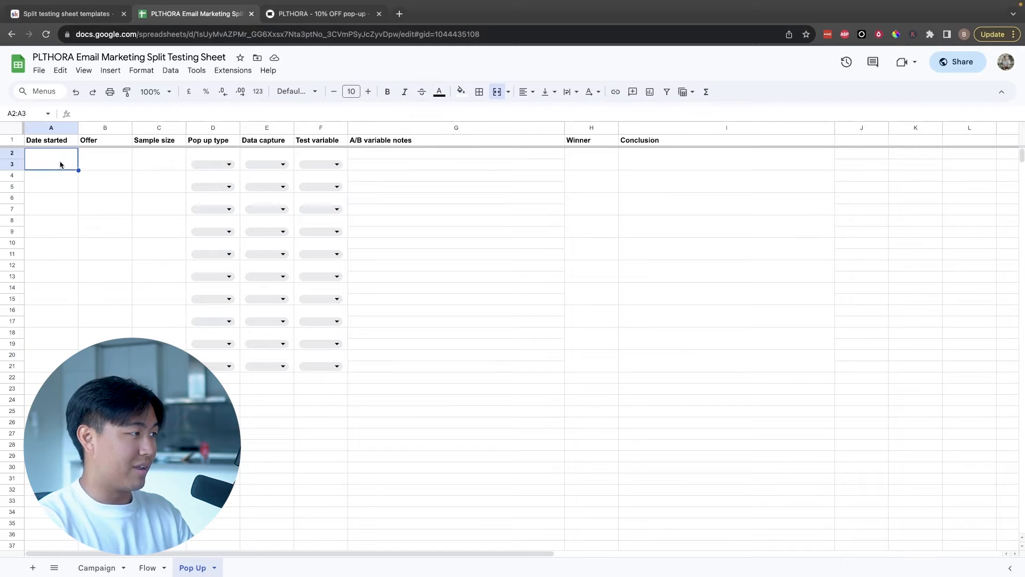
key(Tab)
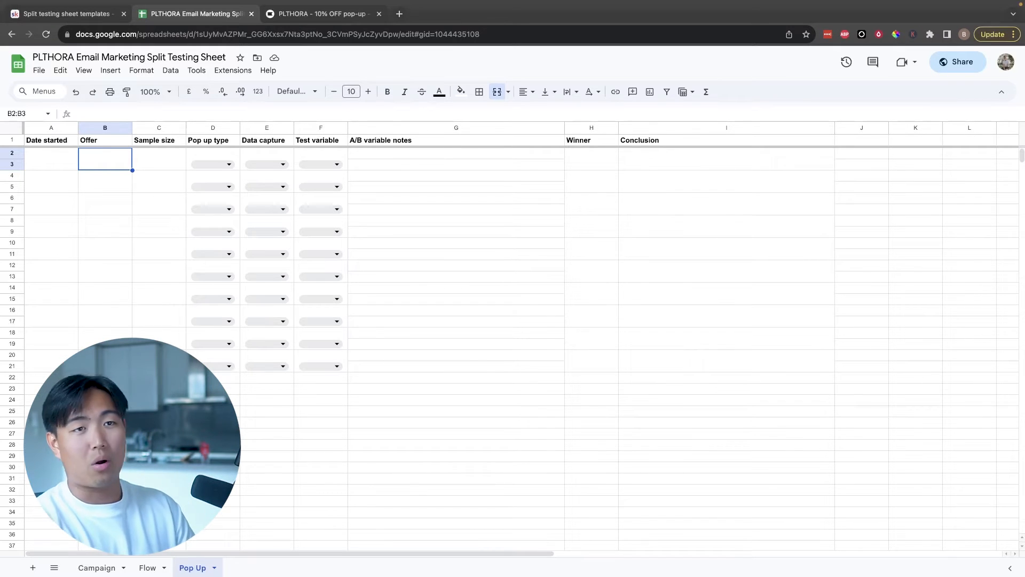
text(The)
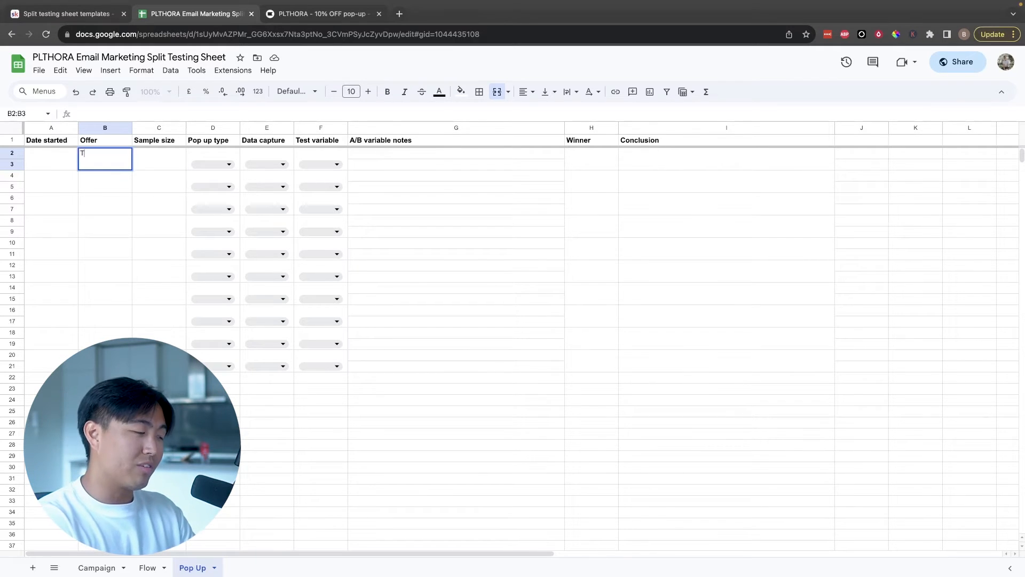
key(BackSpace)
key(BackSpace)
key(BackSpace)
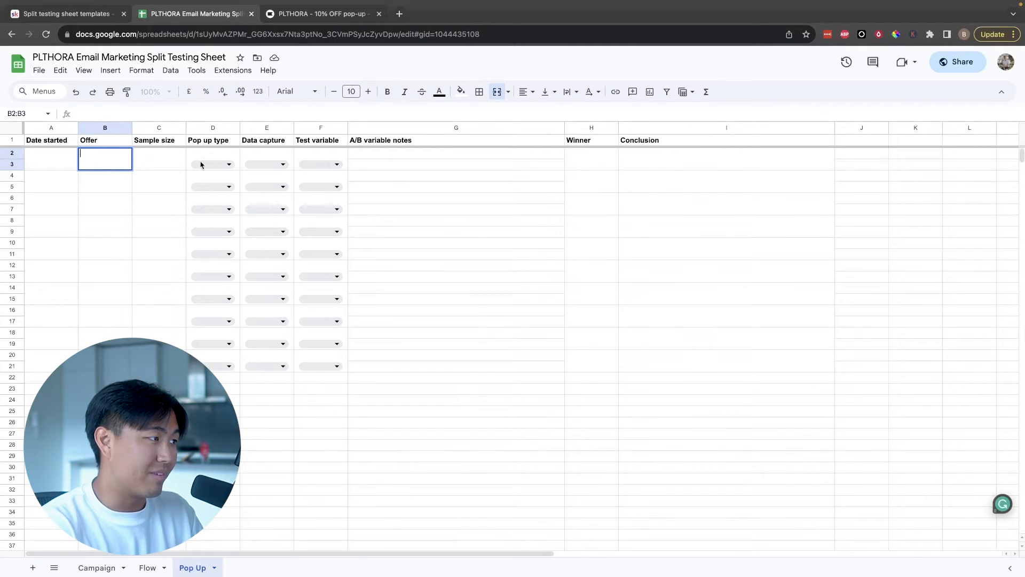
click(148, 163)
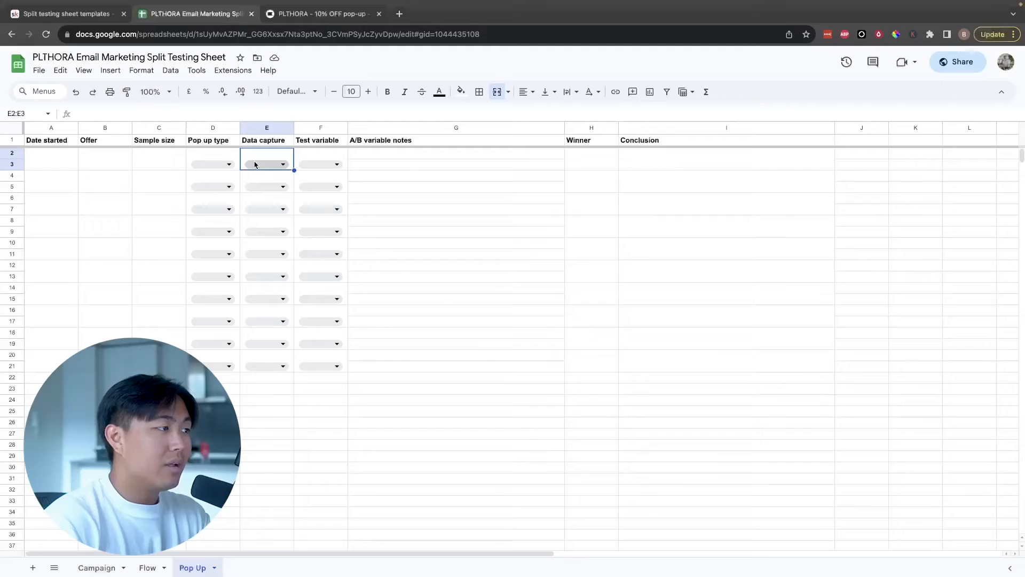
click(258, 167)
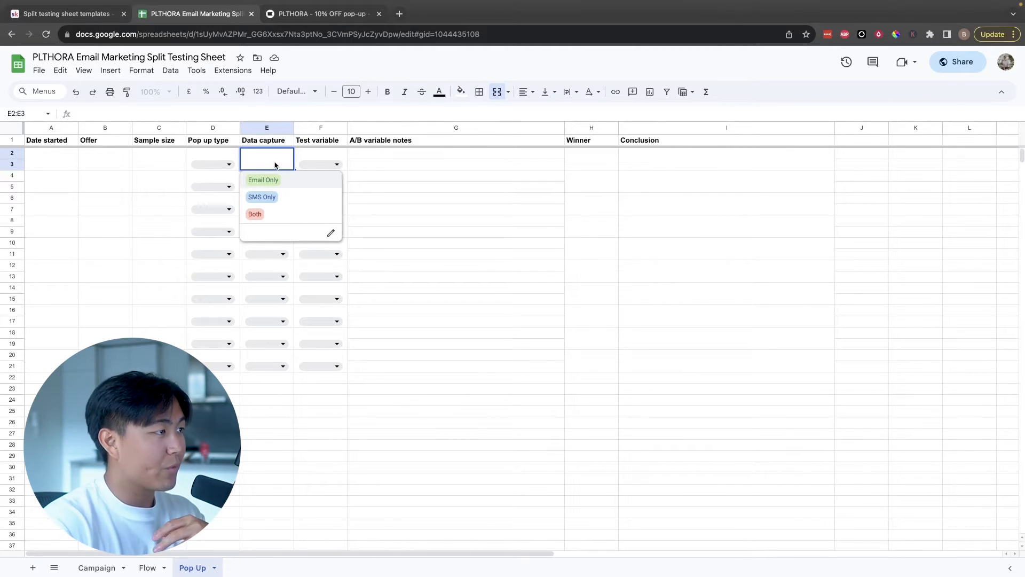
Try to add a fourth, light red item to the Test variable drop-down options for F2:F3
click(319, 167)
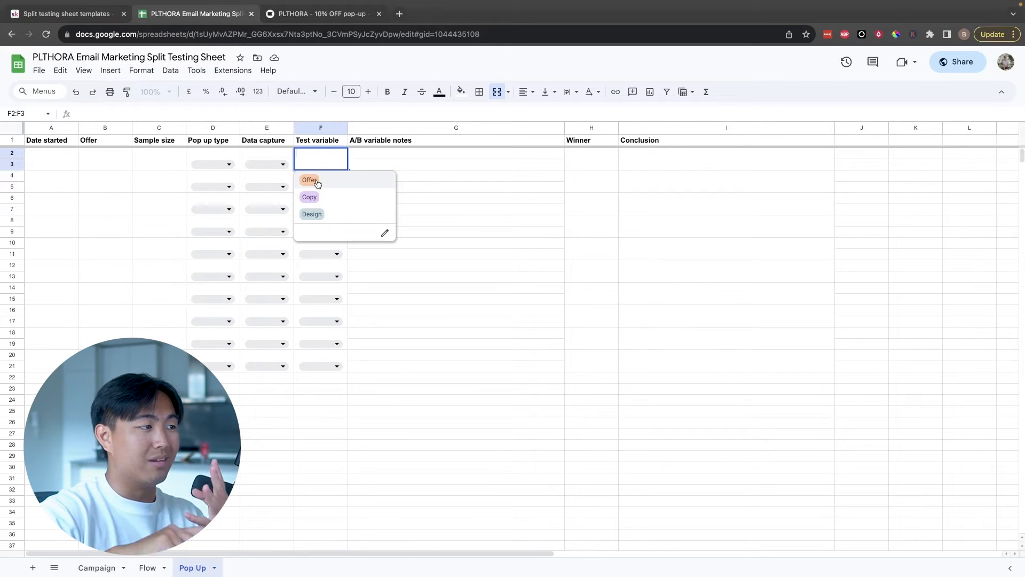
click(385, 233)
click(898, 300)
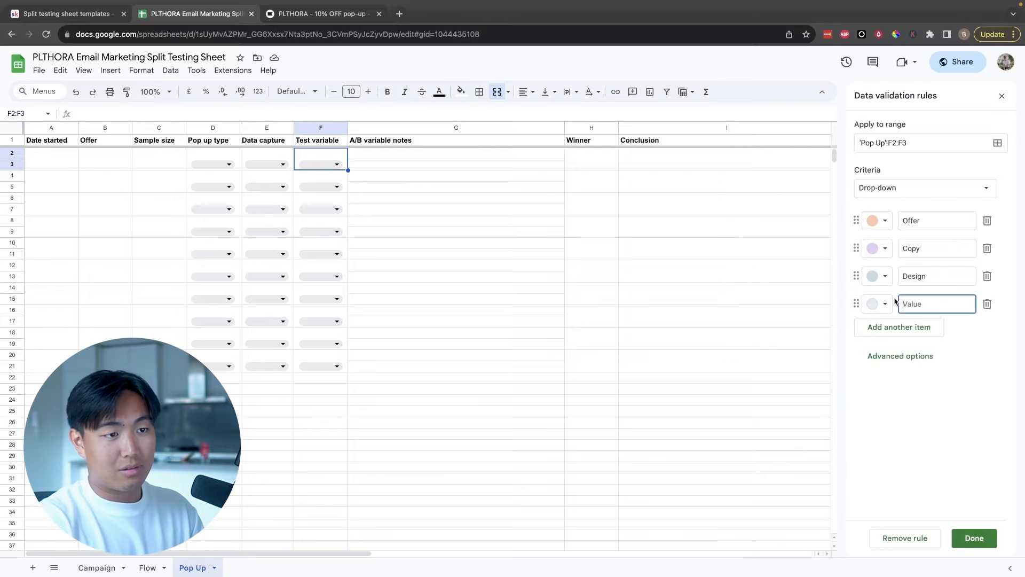
click(880, 304)
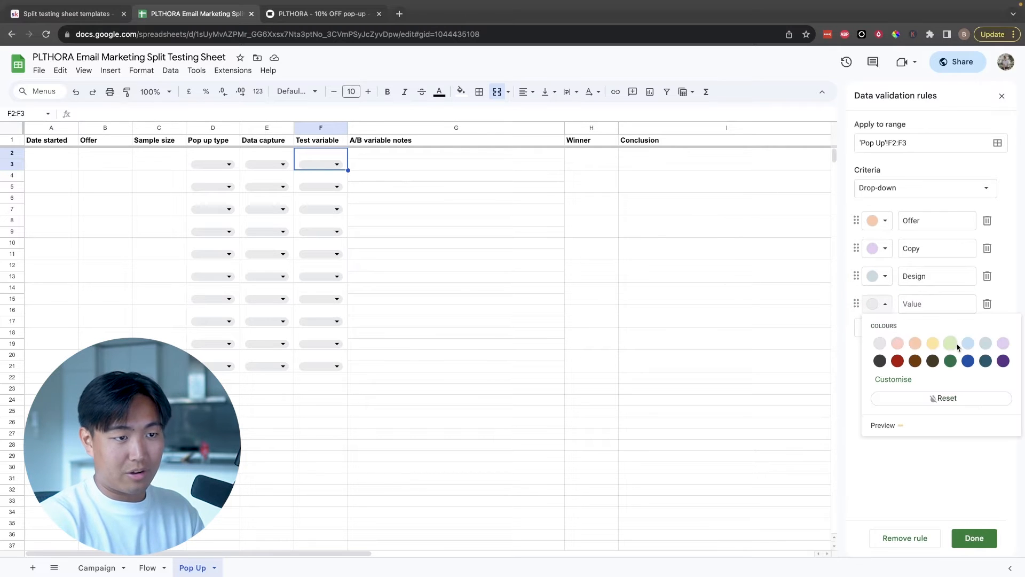
click(901, 347)
click(915, 303)
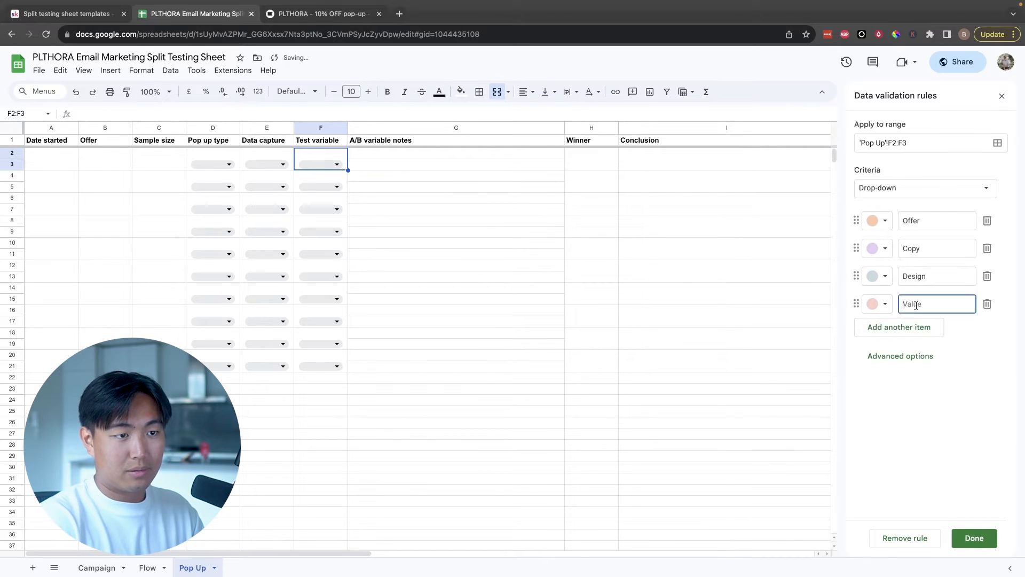
click(395, 164)
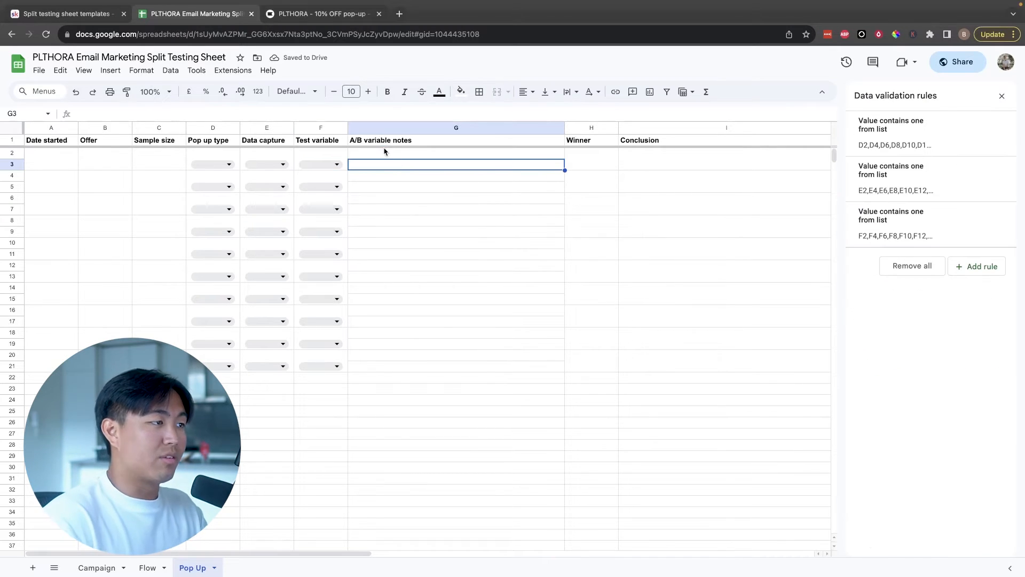
click(383, 142)
click(383, 155)
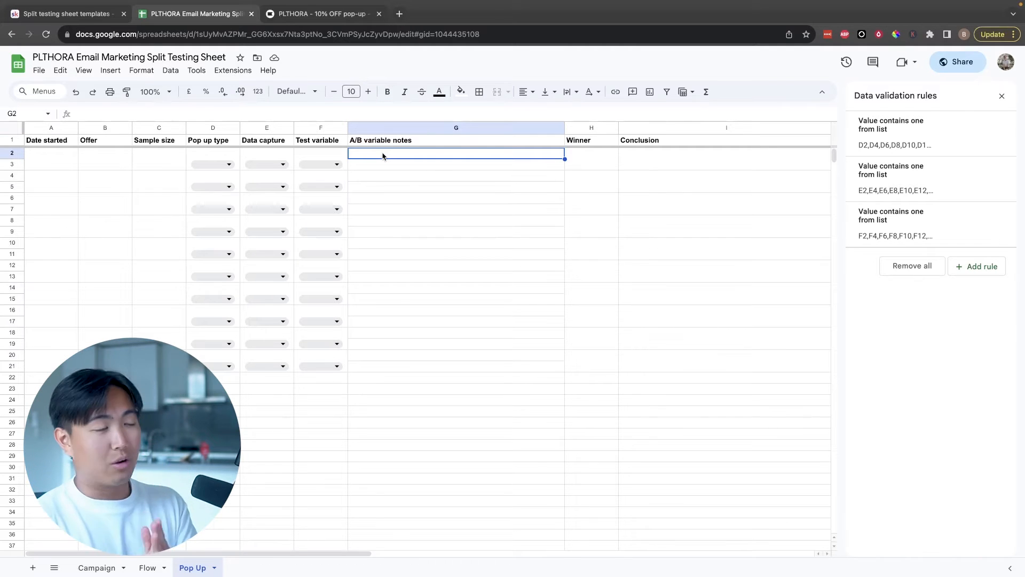
Set the Test variable of the first pop-up test to Copy
click(321, 162)
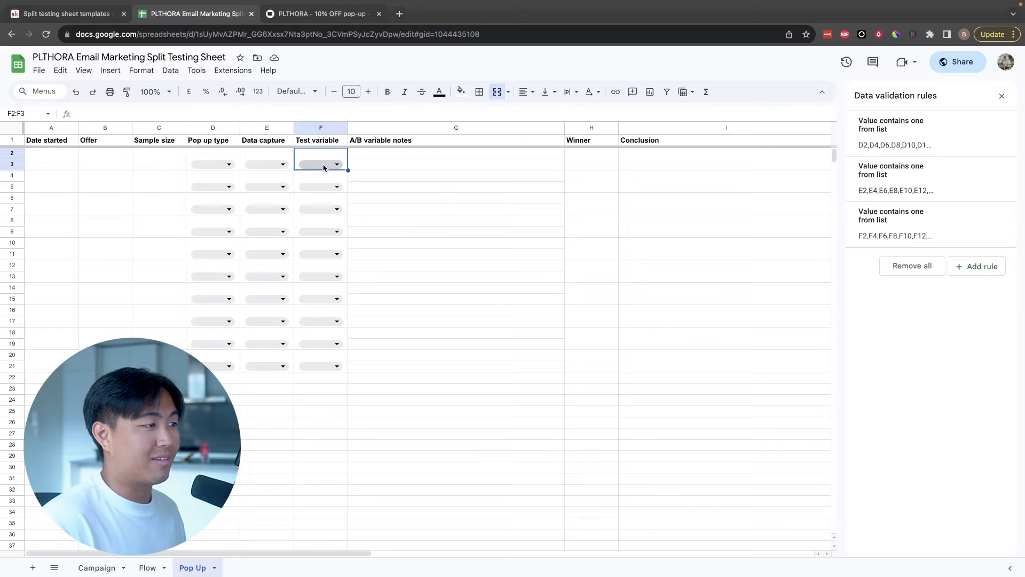
click(326, 164)
click(336, 204)
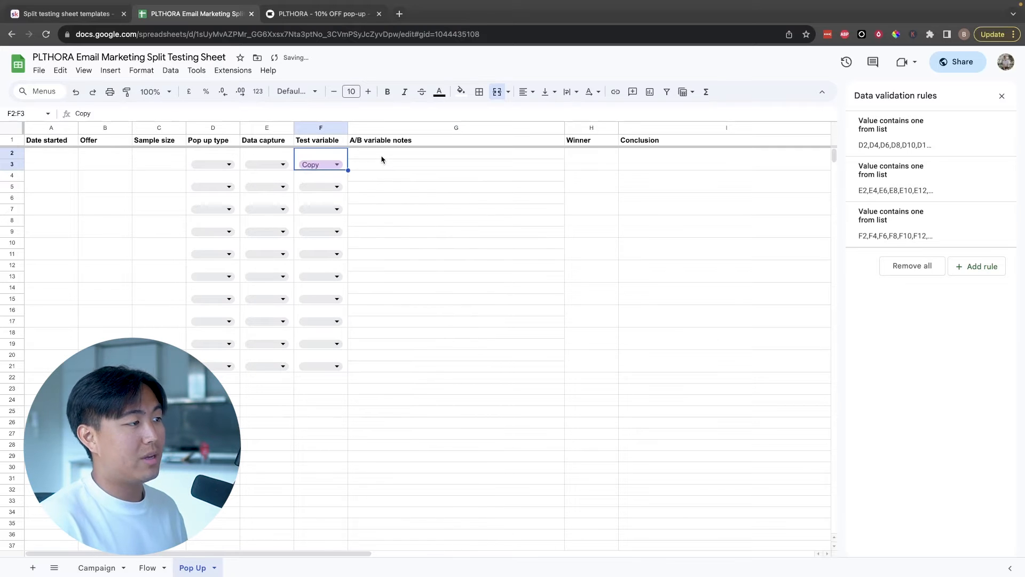
Enter "Get Your 10% OFF When You Sign Up To Our Newsletter" in G2 as the first variant's A/B note
click(382, 157)
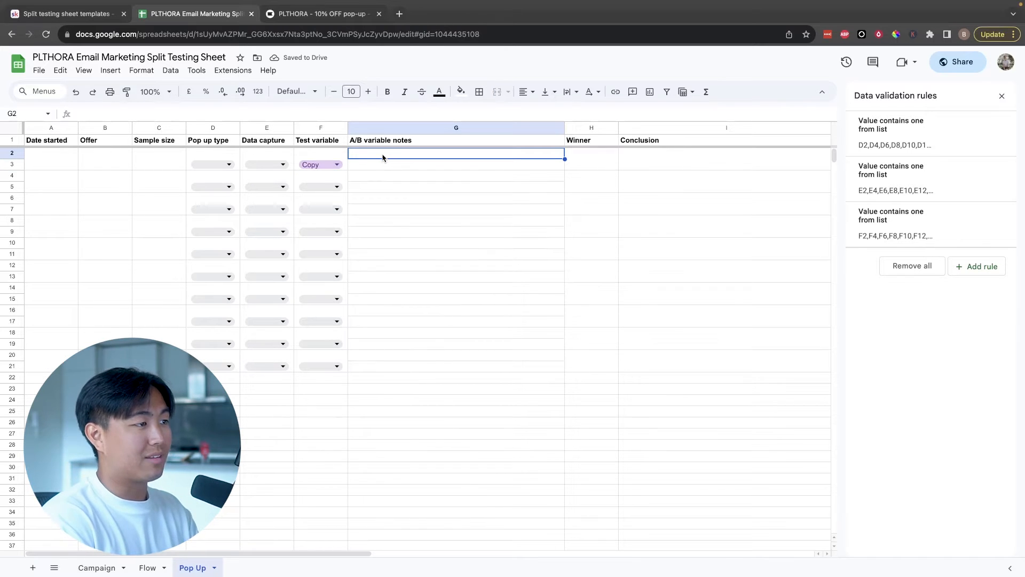
text(G)
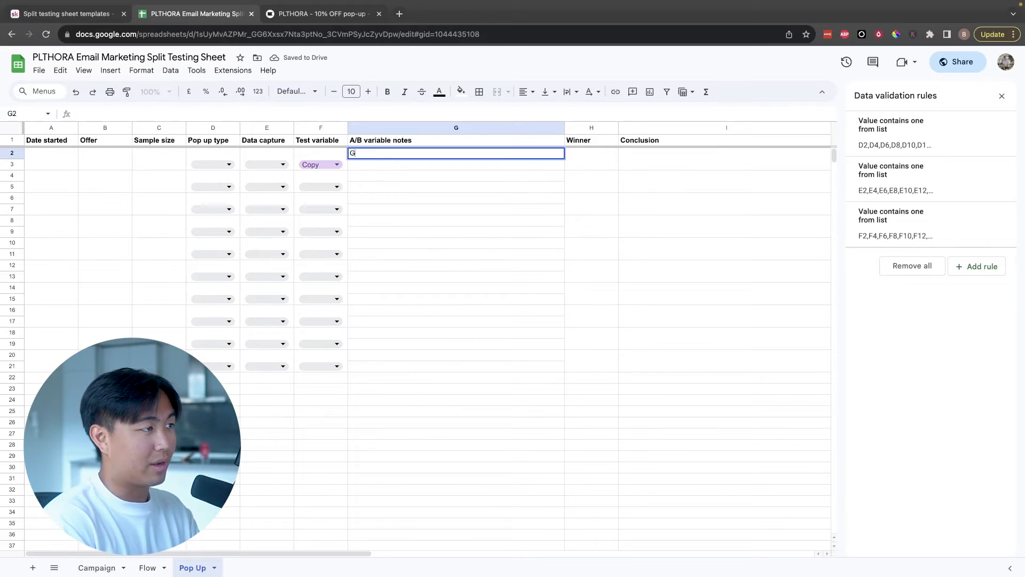
text(et Your )
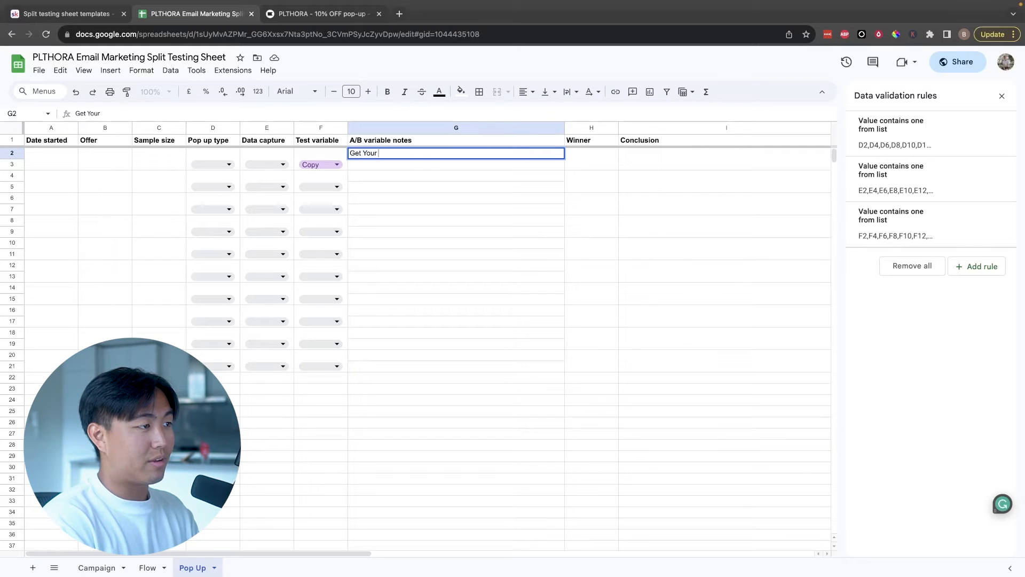
text(10% OFF Wh)
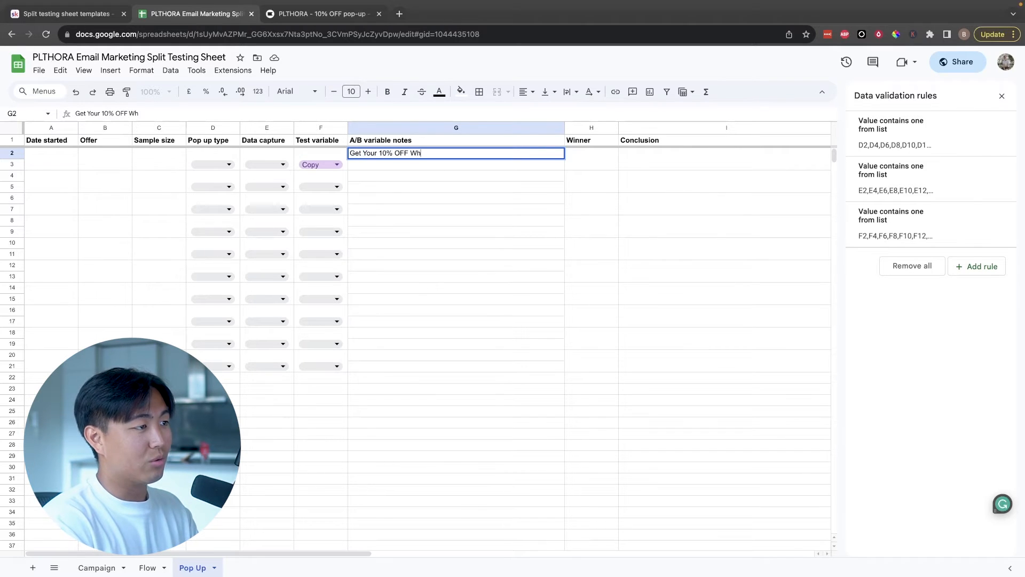
text(en You Sign Up To o)
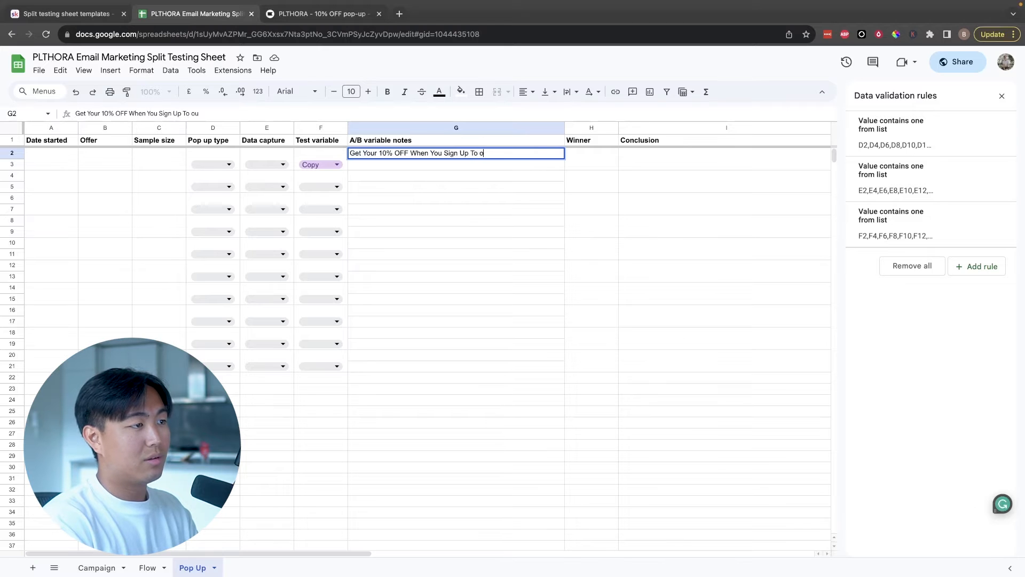
key(BackSpace)
text(Our News lett)
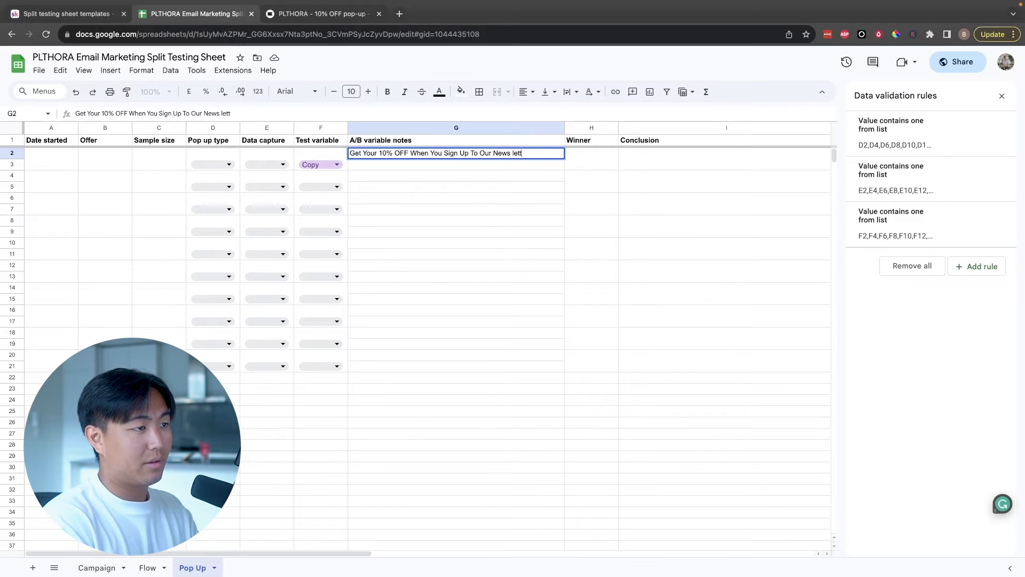
key(BackSpace)
text(etter)
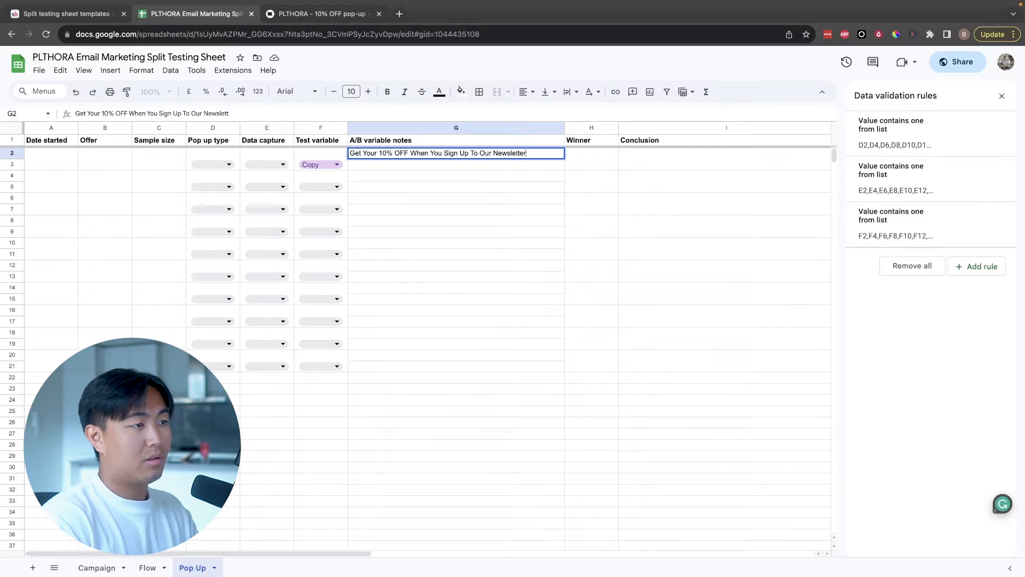
key(Return)
Enter "Get 10% OFF" in G3 as the second variant's A/B note
text(Get 10% OFF)
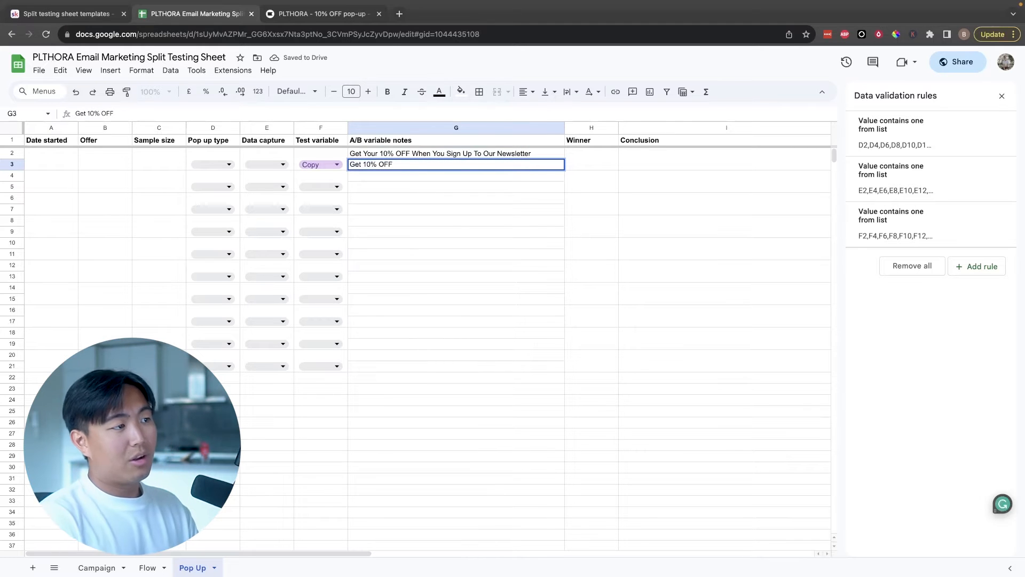
drag(367, 155, 373, 165)
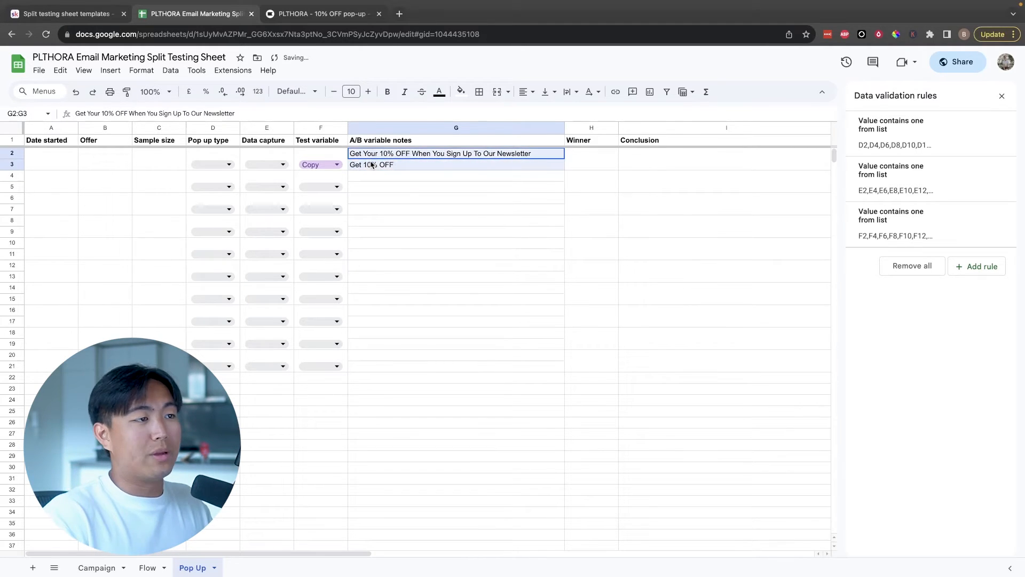
click(372, 165)
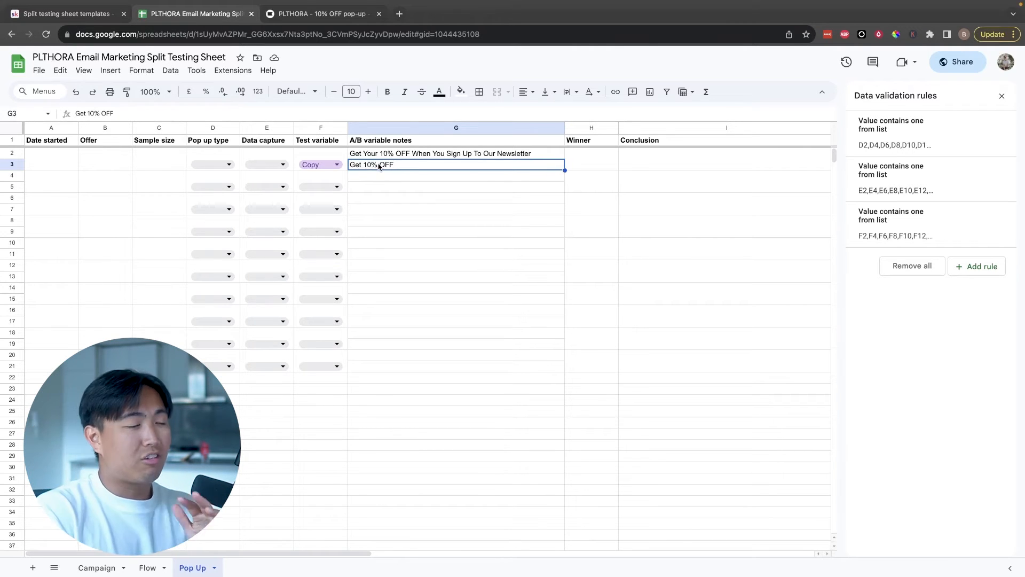
Record B as the winner of the first pop-up test
double_click(415, 154)
drag(411, 154, 539, 160)
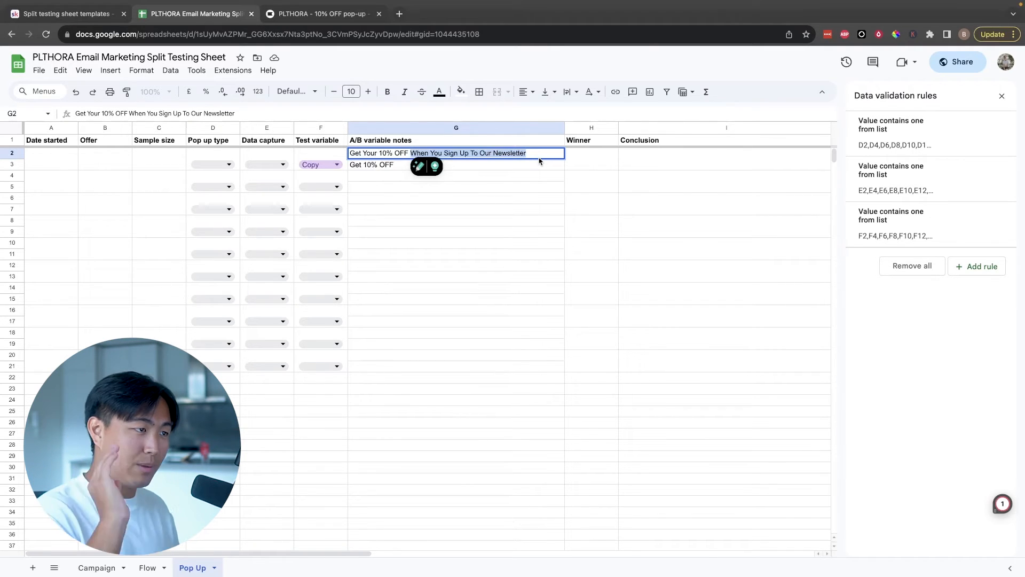
click(581, 159)
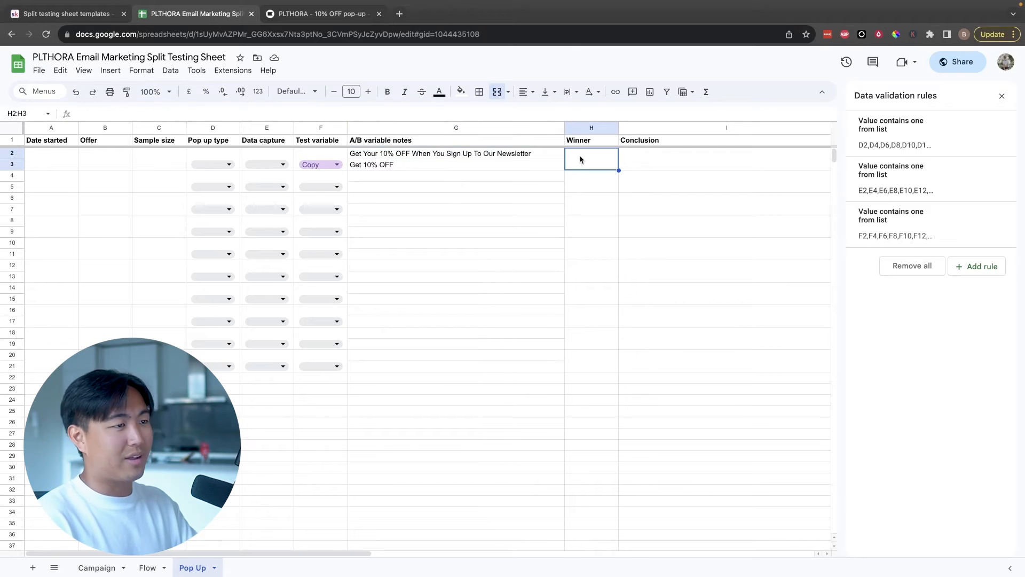
text(B)
click(630, 163)
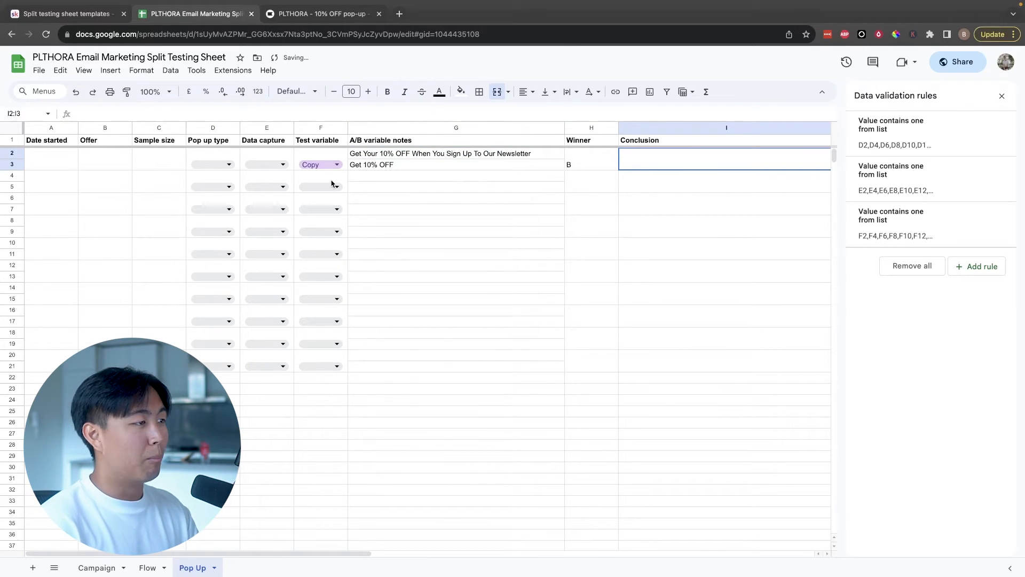
drag(43, 177, 511, 207)
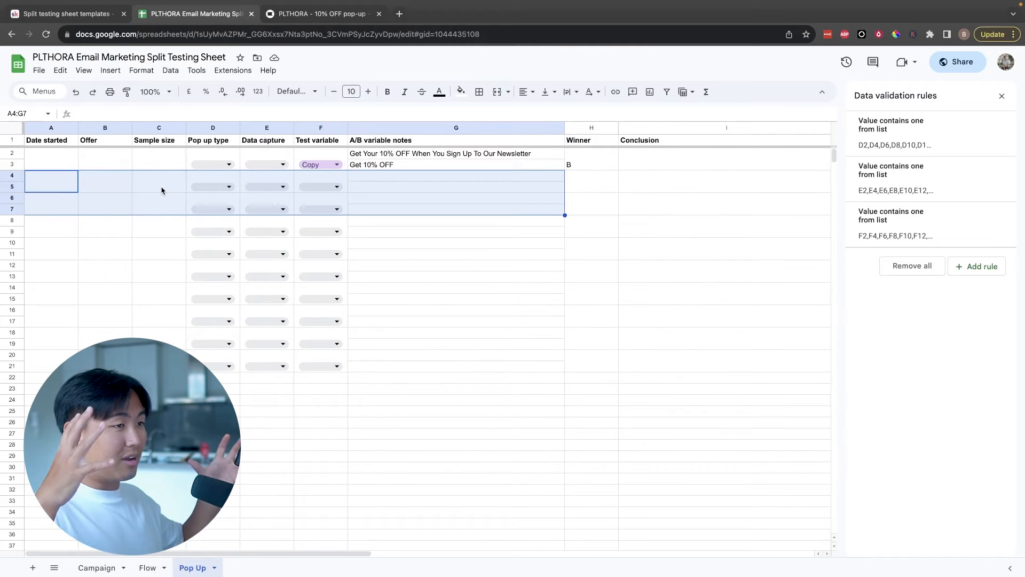
drag(668, 167, 707, 234)
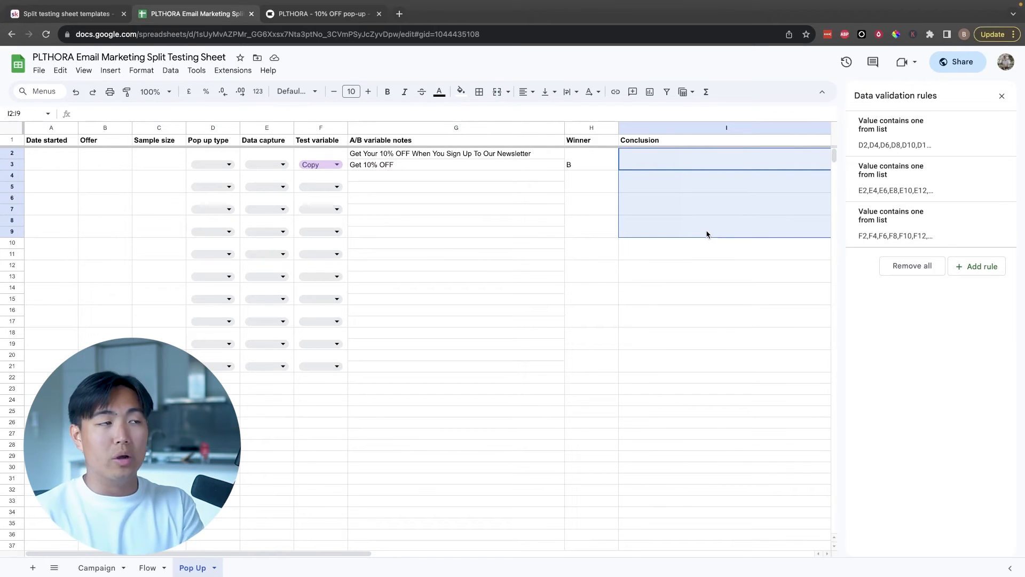
Switch to Klaviyo and start creating an A/B test for the "PLTHORA - 10% OFF pop-up - Mobile" form
click(326, 13)
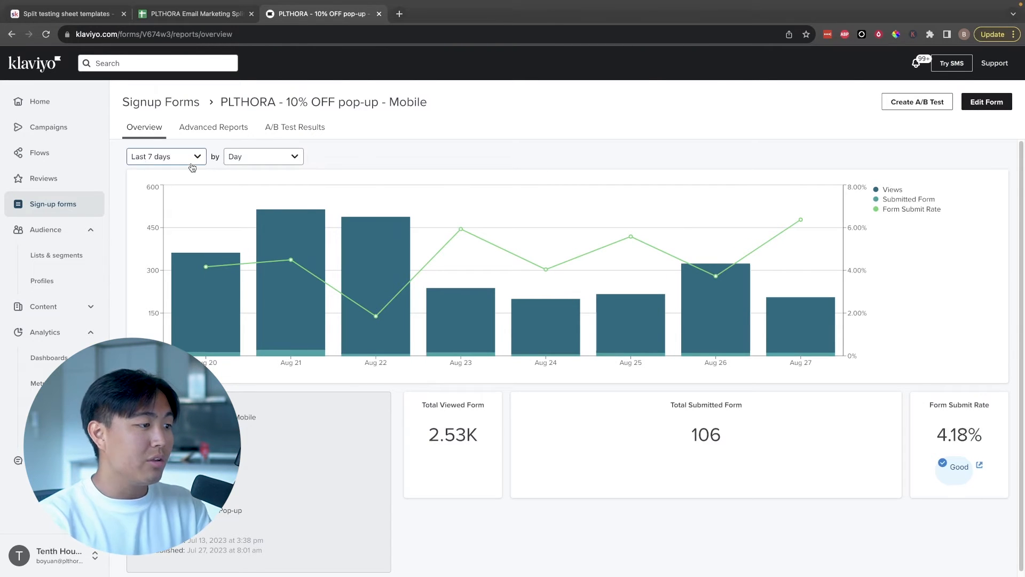
click(912, 104)
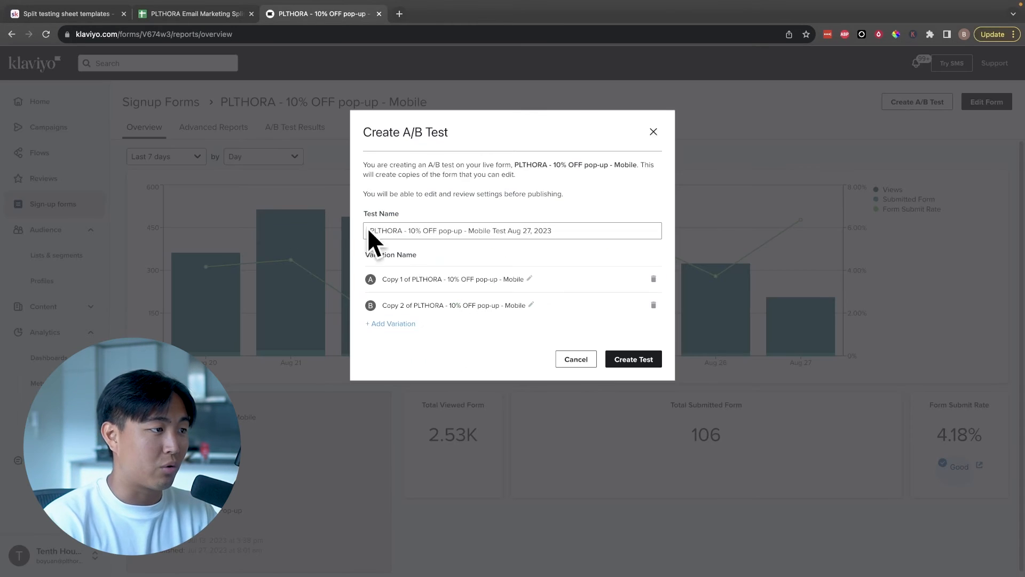
Replace the default A/B test name with the copy comparison "COPY - Long Form vs Shor"
triple_click(422, 232)
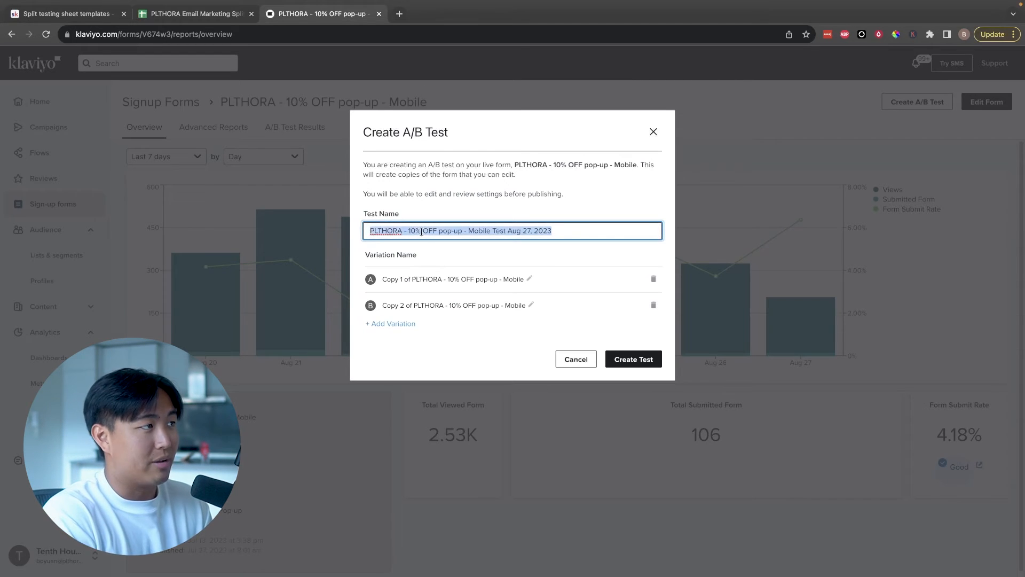
key(ctrl+shift+Tab)
key(ctrl+Tab)
text(COPY - Long )
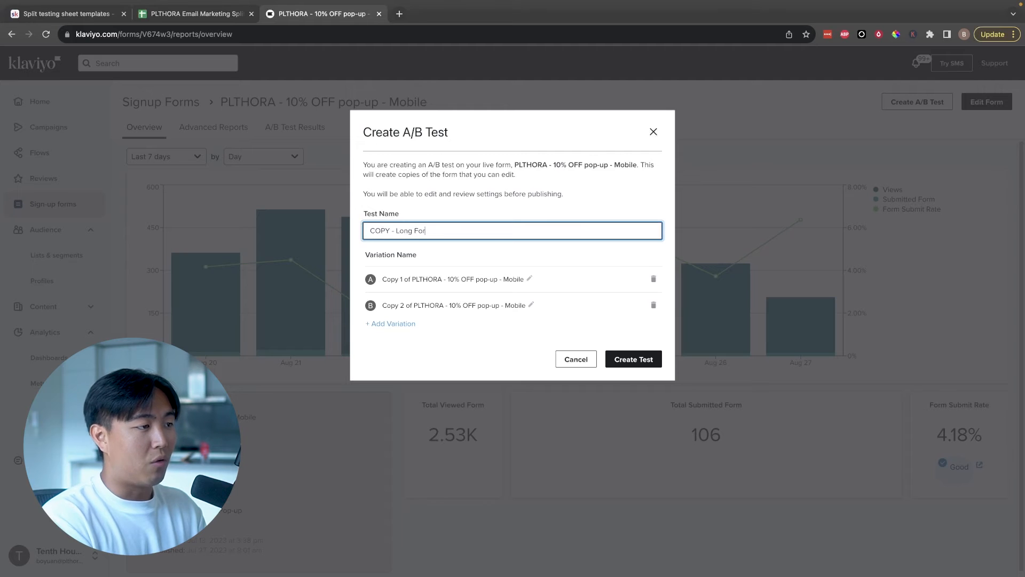
text(Form vs Shor)
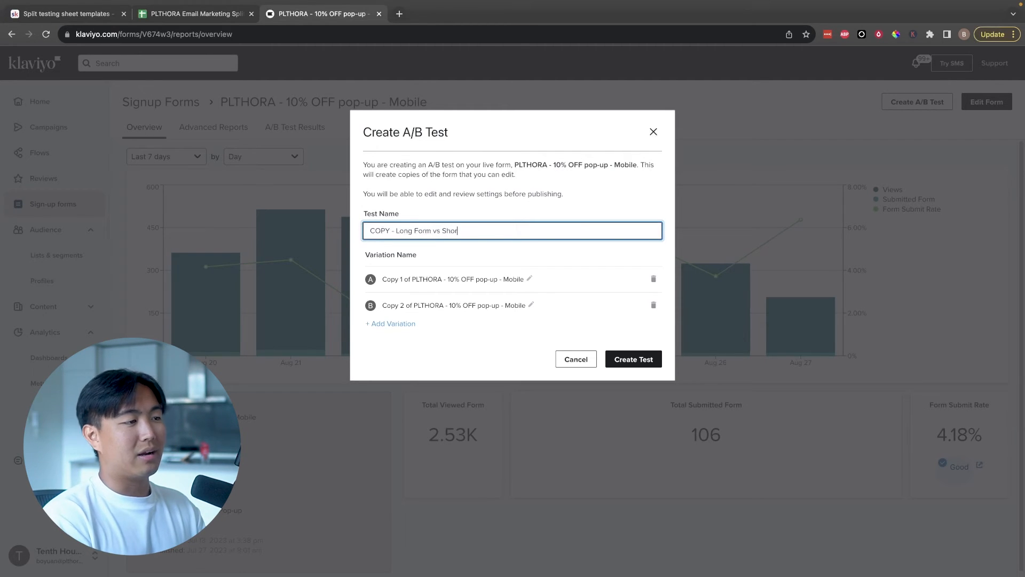
Change the A/B test name to "OFFER - 10% vs" and return to the split testing sheet
key(ctrl+a)
text(OFF)
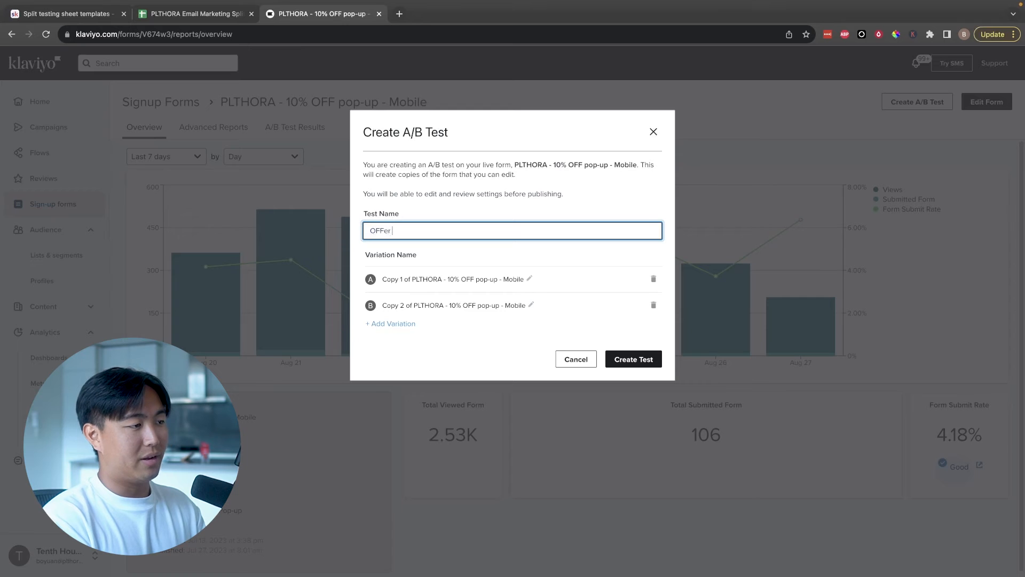
text(ER - 10% vs $10)
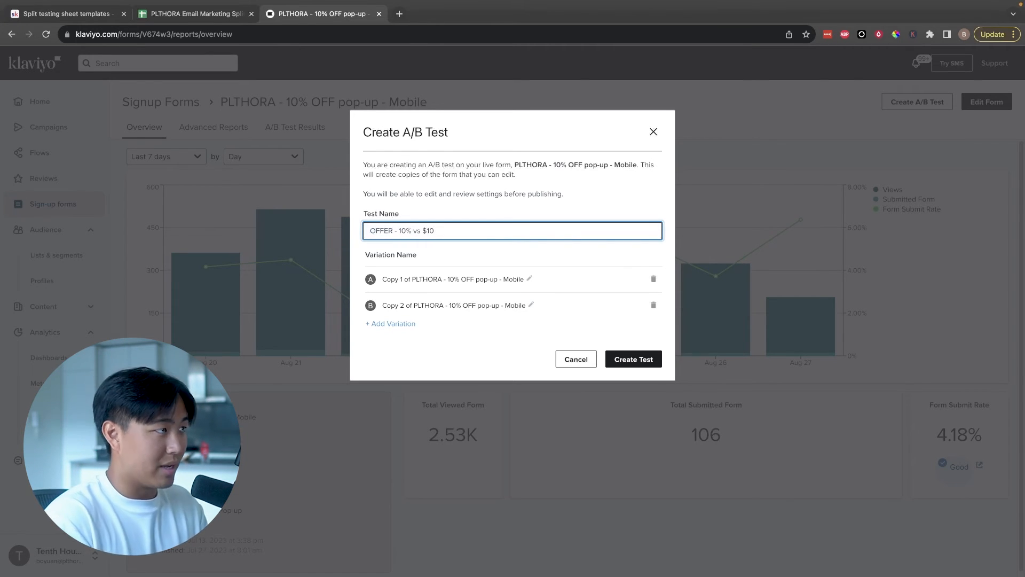
key(ctrl+shift+Tab)
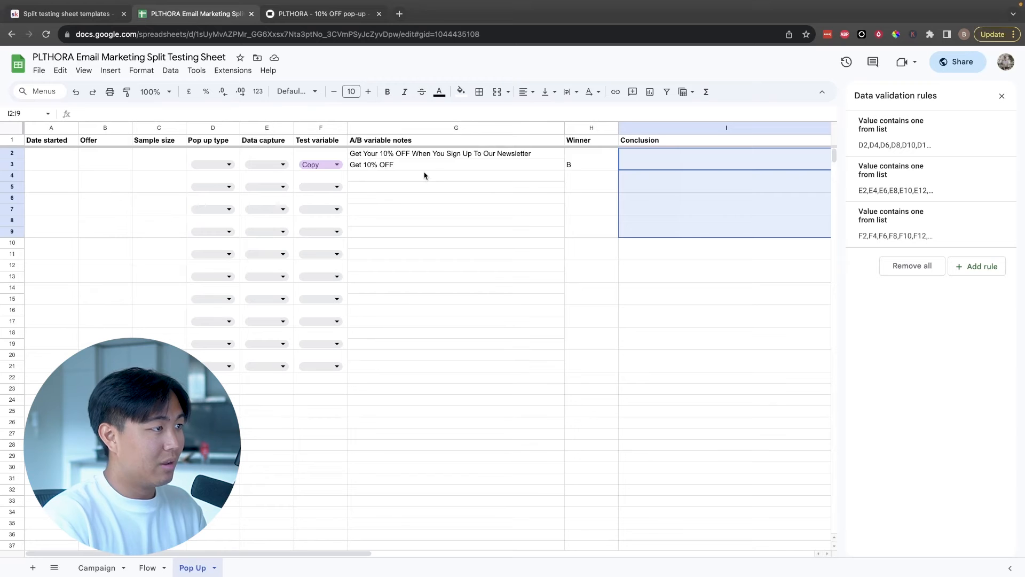
Return to Klaviyo and change the A/B test name to "DELAY - 7 sec vs exit intent"
click(322, 170)
key(ctrl+Tab)
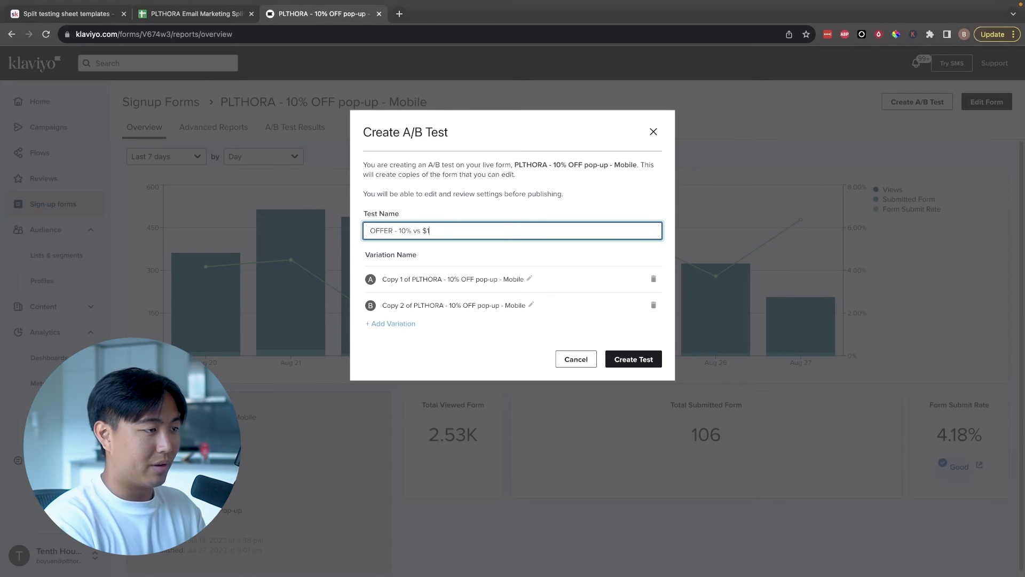
key(super+a)
text(DELA)
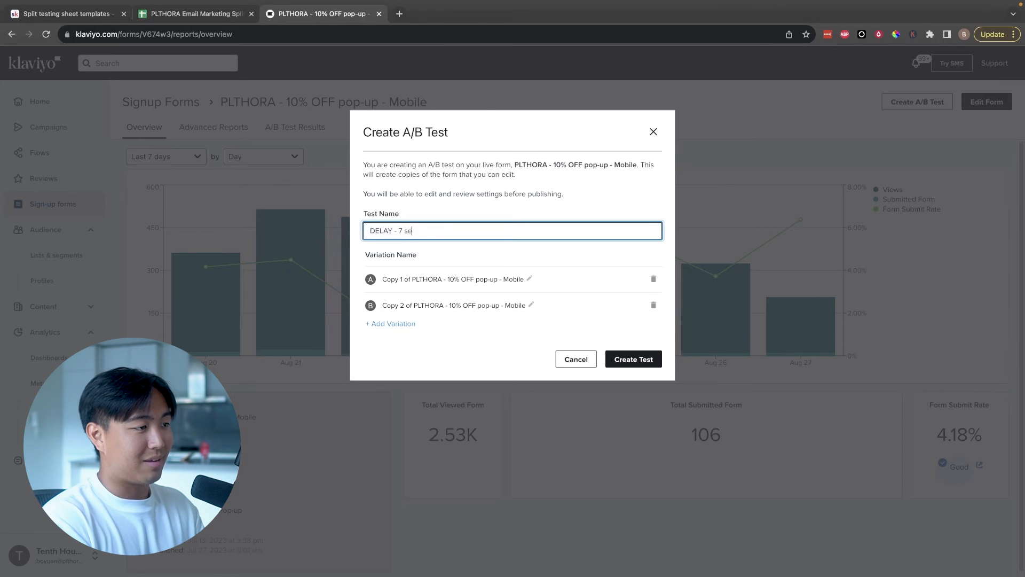
text(Y - 7 sec vs exit intent)
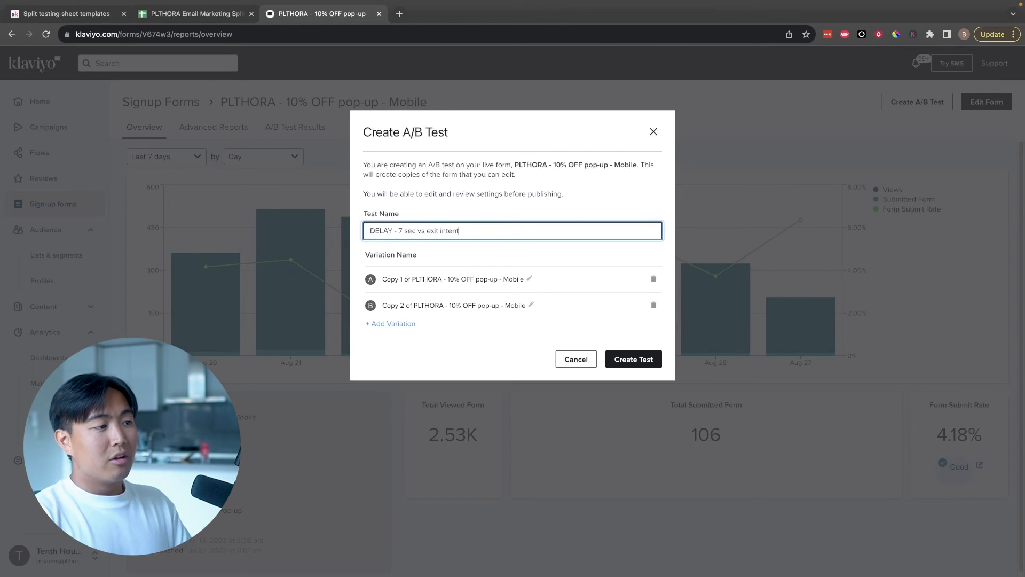
Rename variation A as "7 sec" and variation B as "exit intent"
click(393, 279)
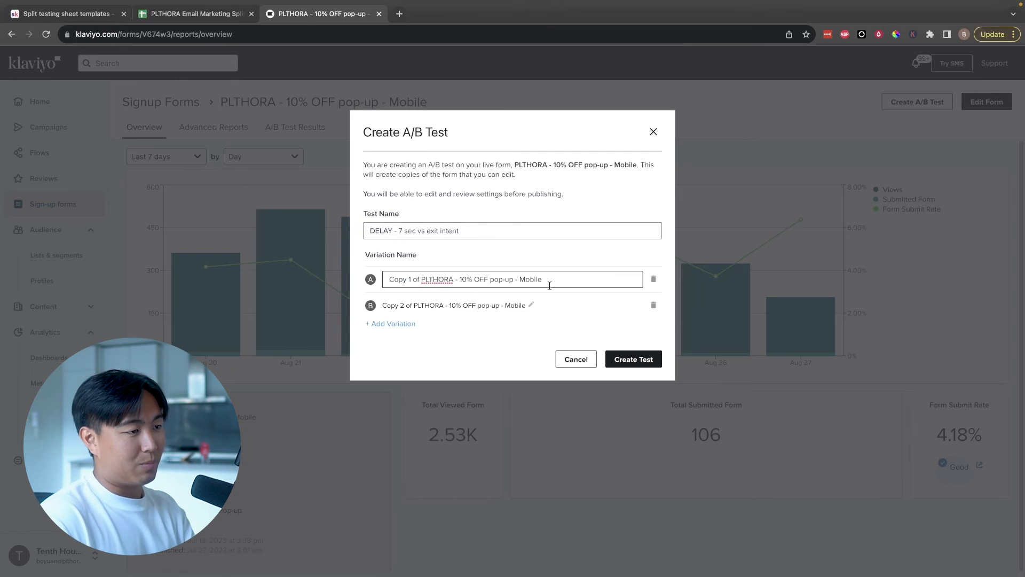
key(super+a)
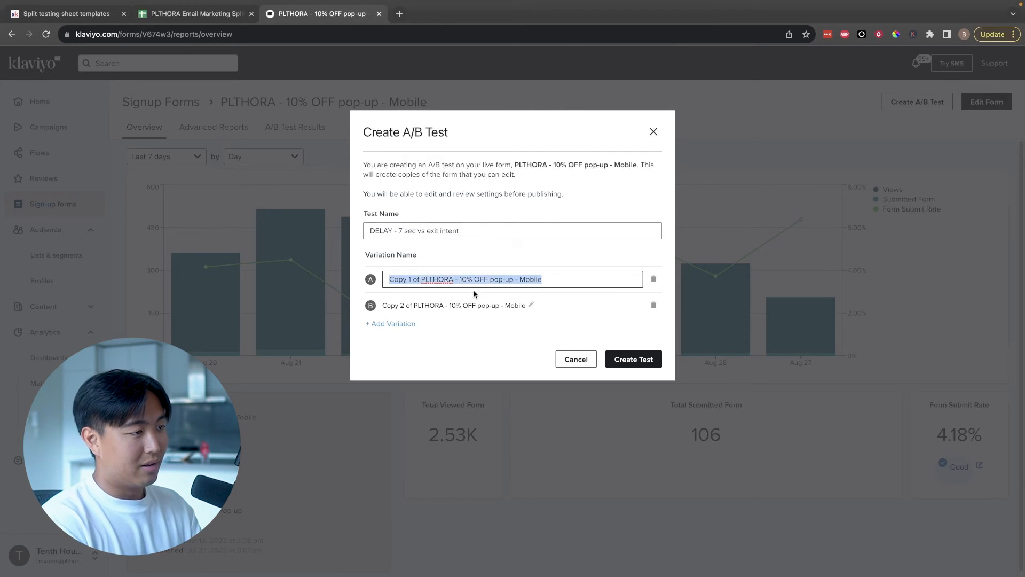
text(7 sec)
key(Return)
click(489, 305)
key(super+a)
text(ex)
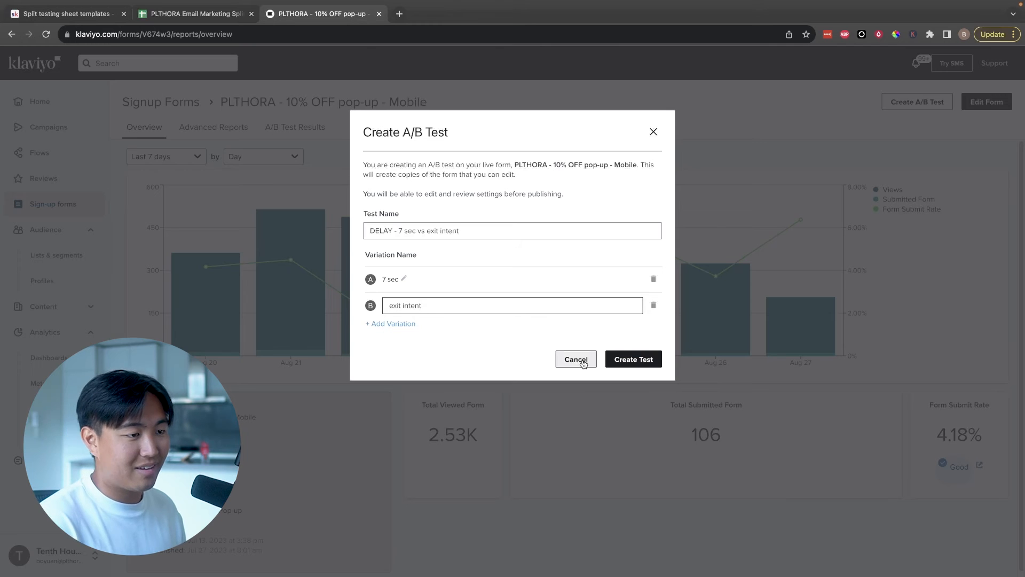
Create the A/B test and switch its variations to manual weighting
click(611, 360)
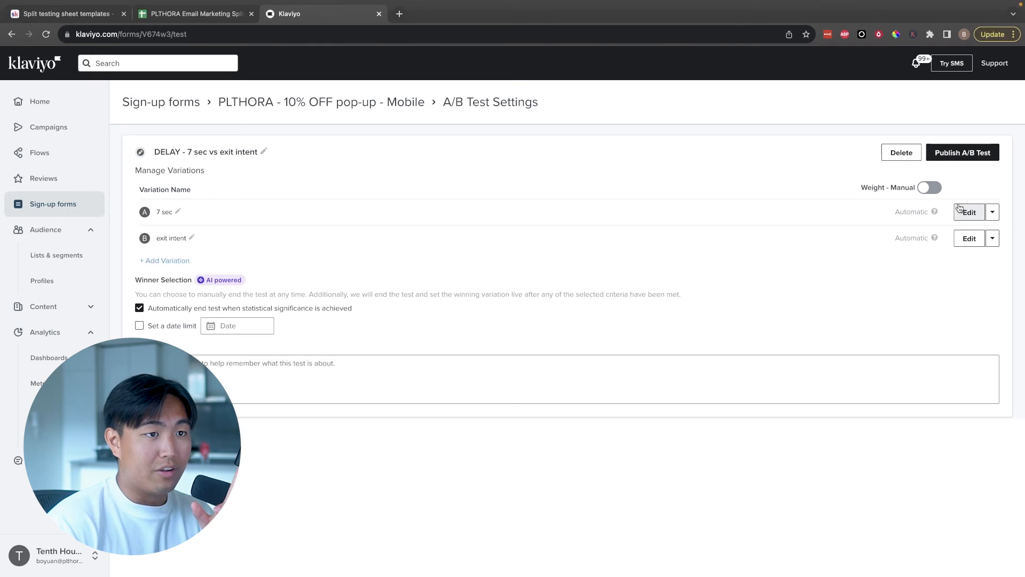
click(924, 188)
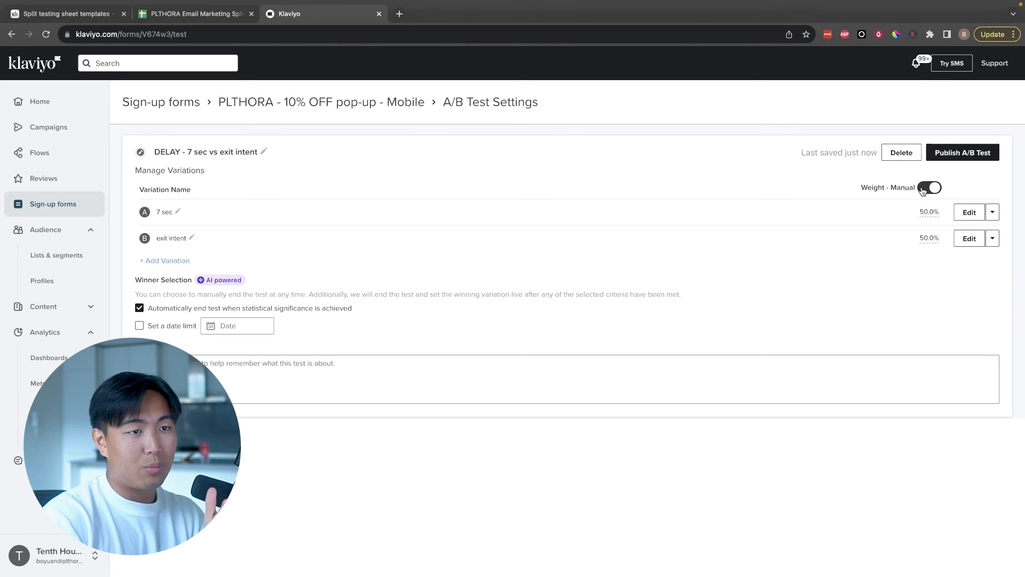
Examine the targeting and behavior options of the "7 sec" variation, then return to the test settings
click(956, 212)
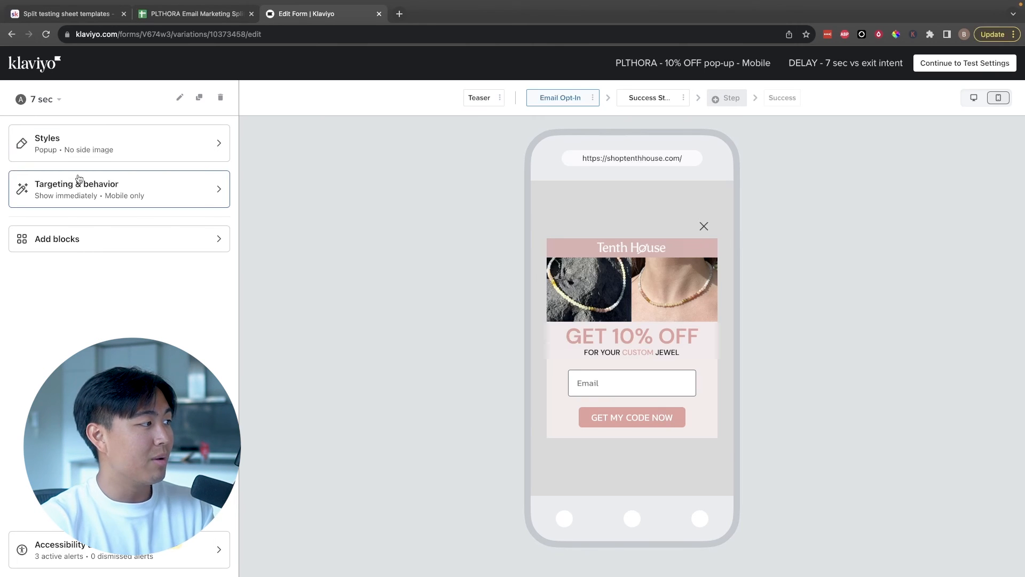
click(91, 192)
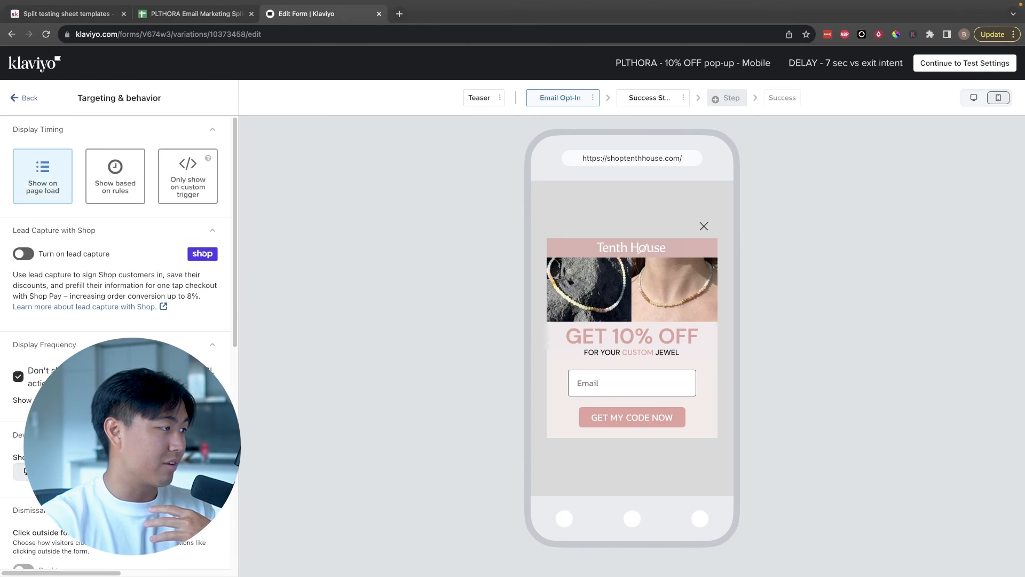
scroll(80, 344, down, 6)
click(26, 98)
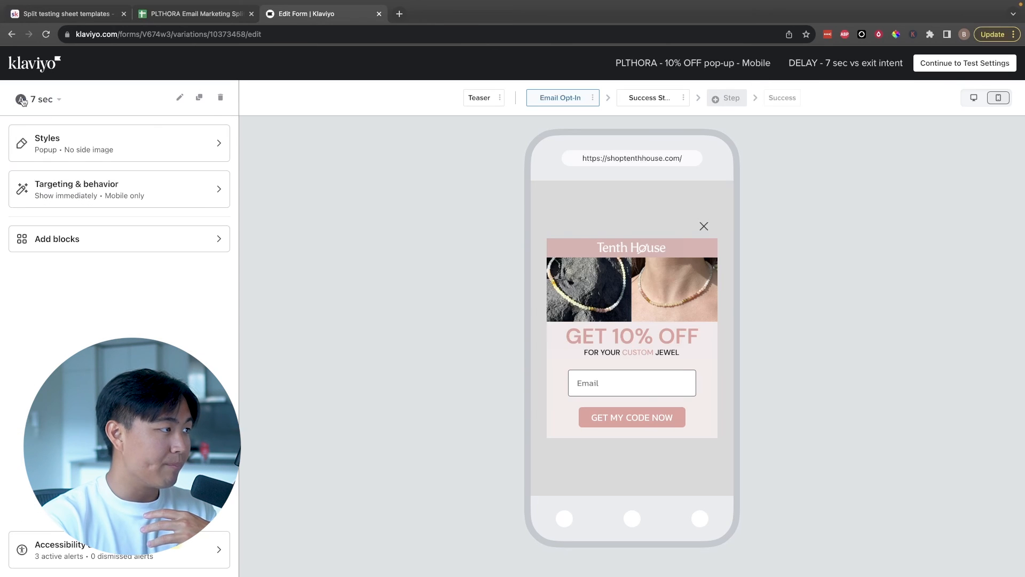
click(959, 65)
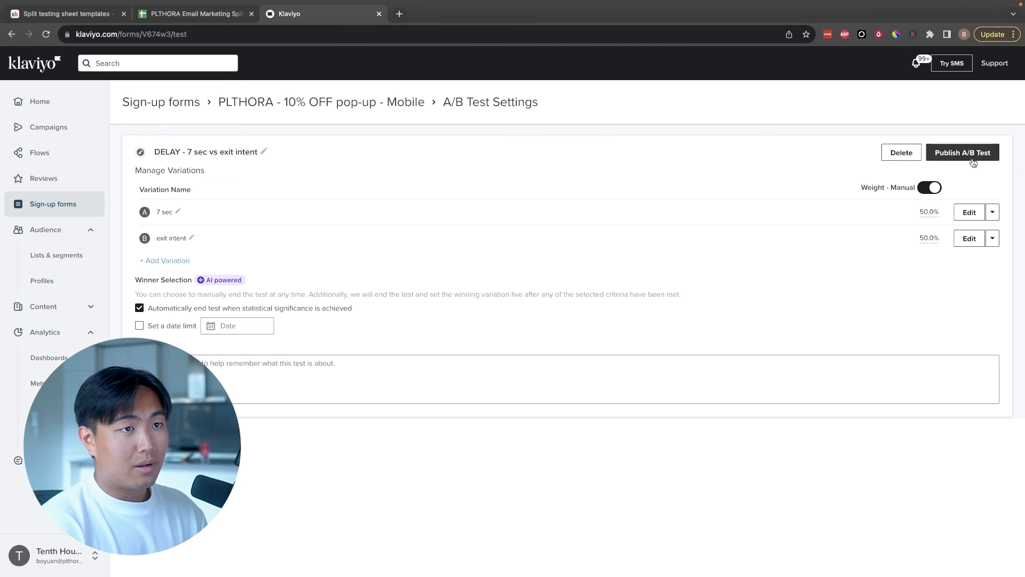
Switch to the split testing sheet and enter a sample size of 5,000 for the first pop-up test
click(235, 14)
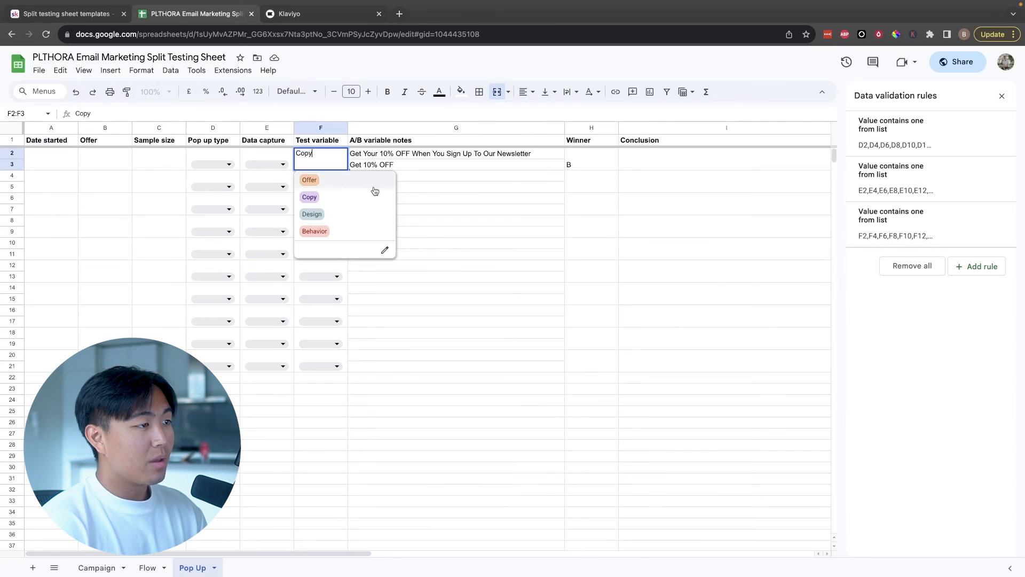
click(137, 182)
click(151, 158)
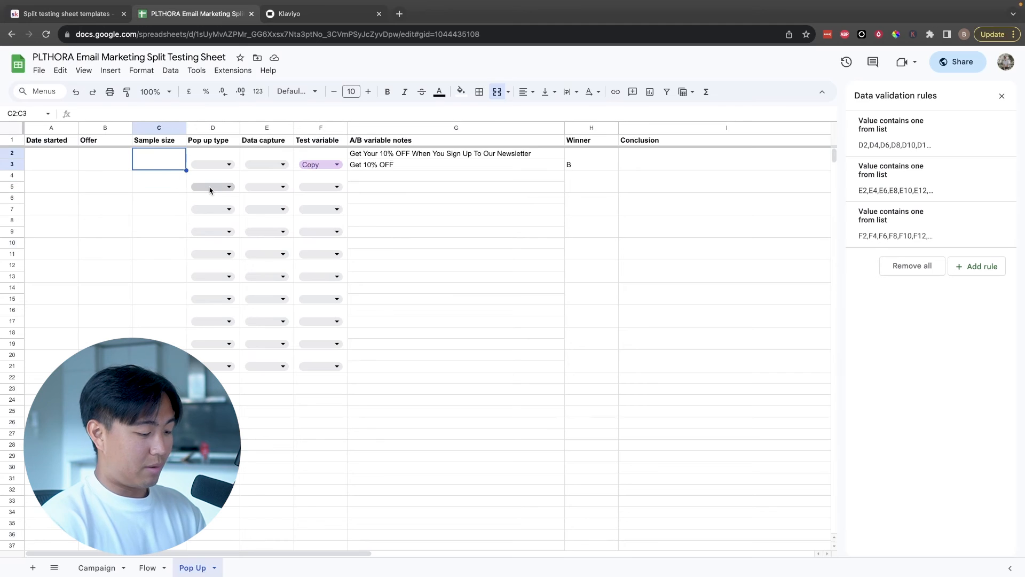
text(5,000)
click(102, 163)
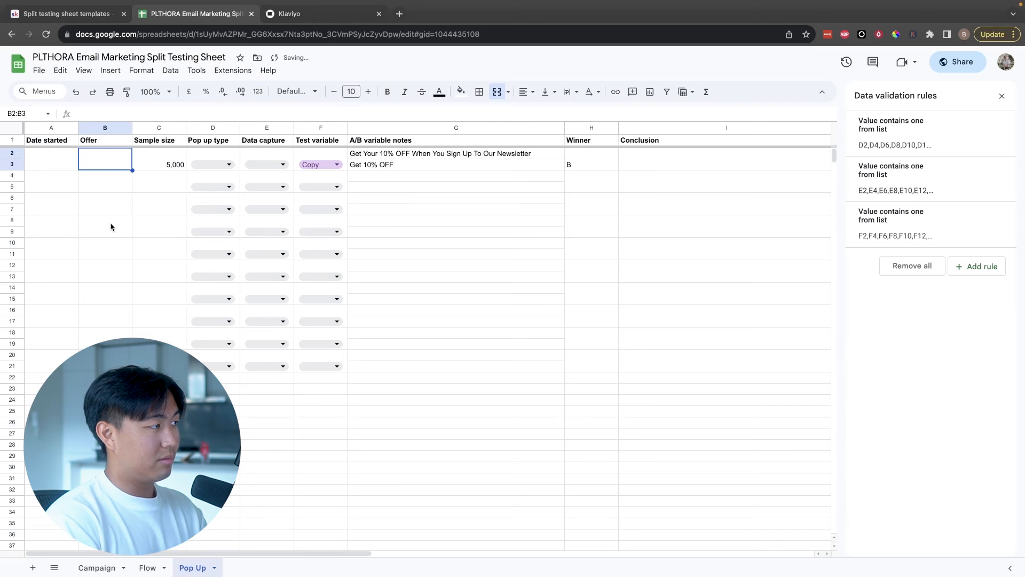
Select the first pop-up test's entry from Date started to Conclusion, then return to the Klaviyo A/B test settings
click(623, 156)
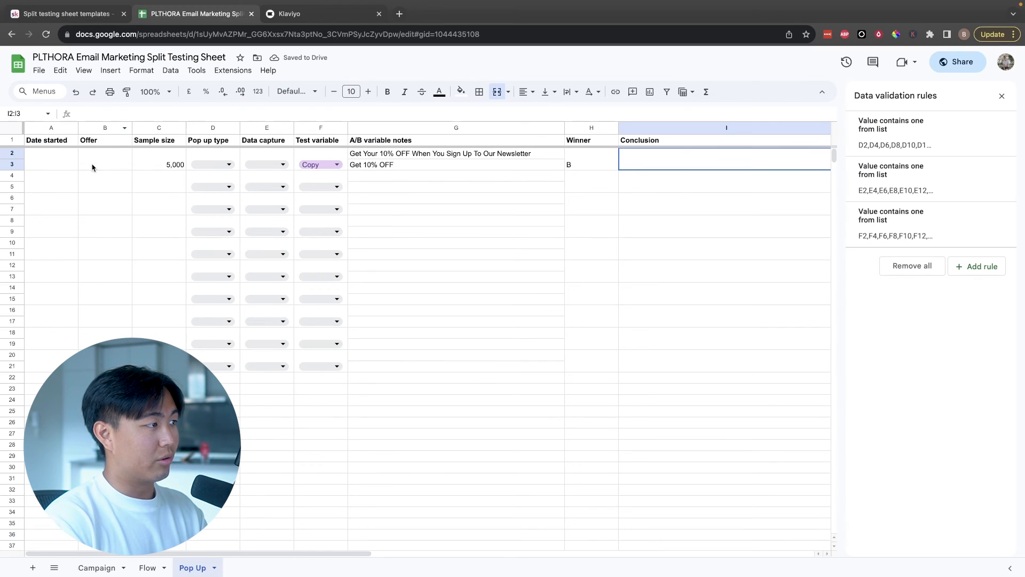
drag(39, 153, 712, 167)
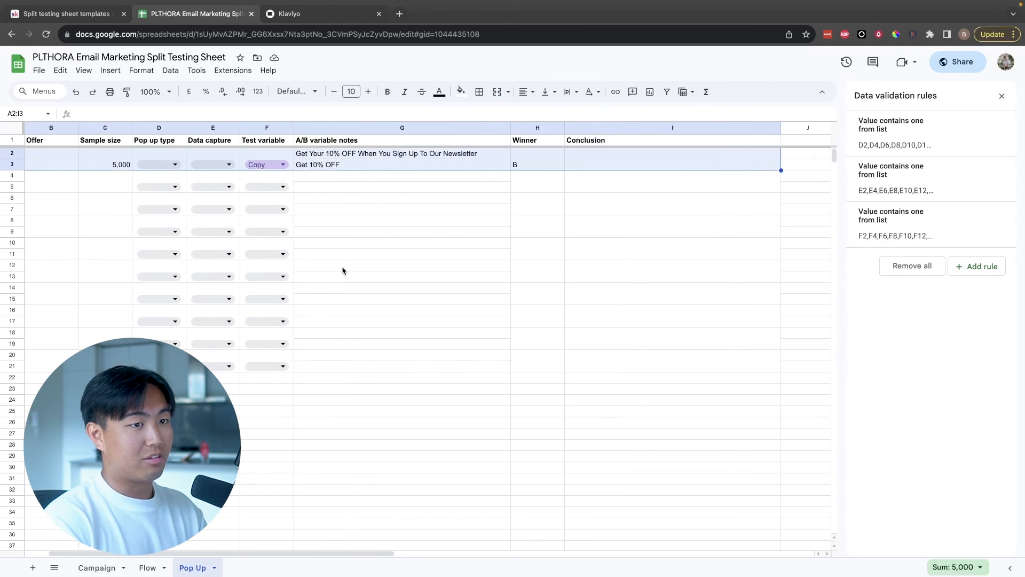
scroll(342, 271, left, 1)
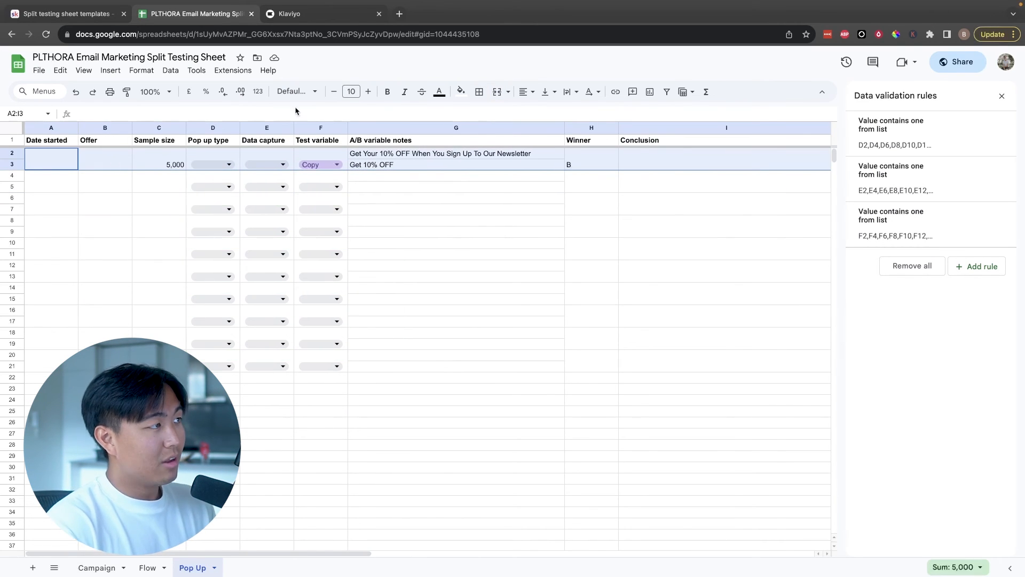
click(342, 14)
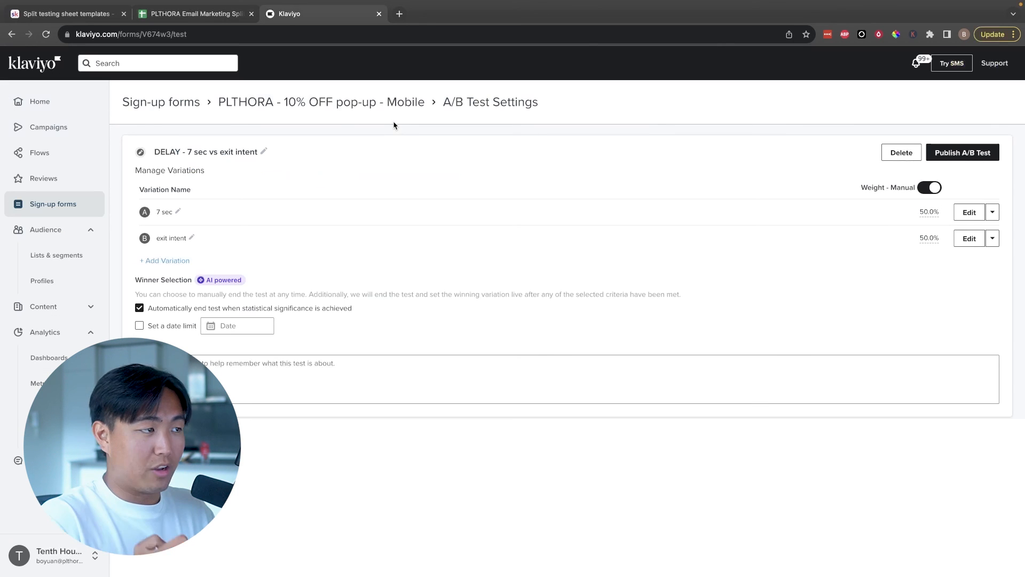